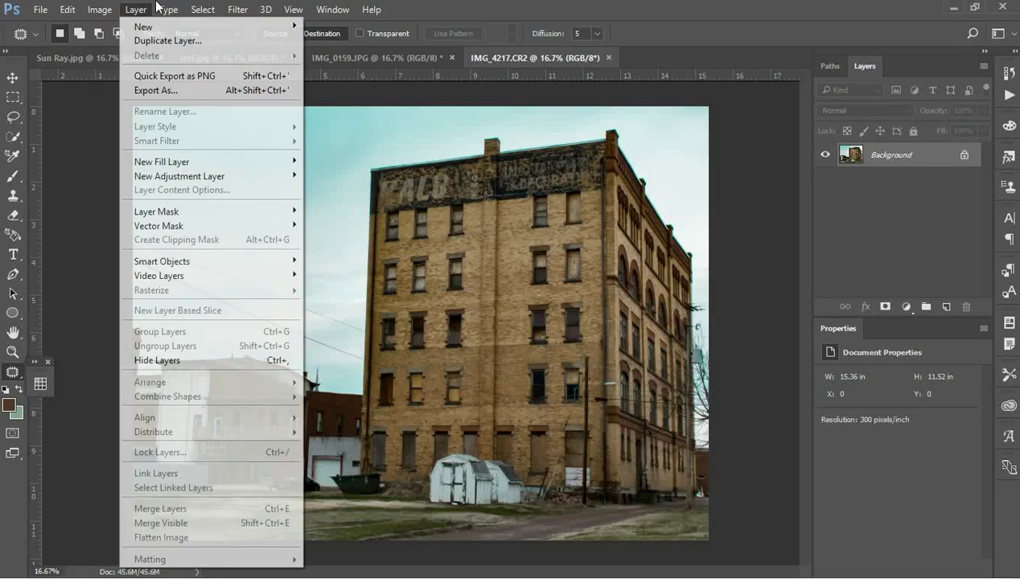
- Quick Select the grey clutter strip at the lower-left corner, trimming excess with Subtract mode
left_click(14, 135)
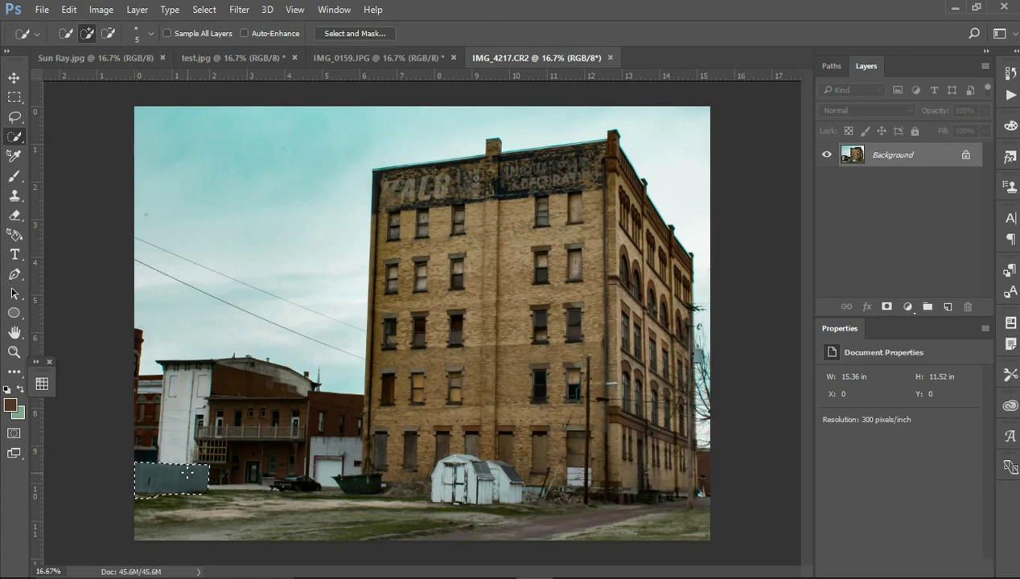
left_click(103, 27)
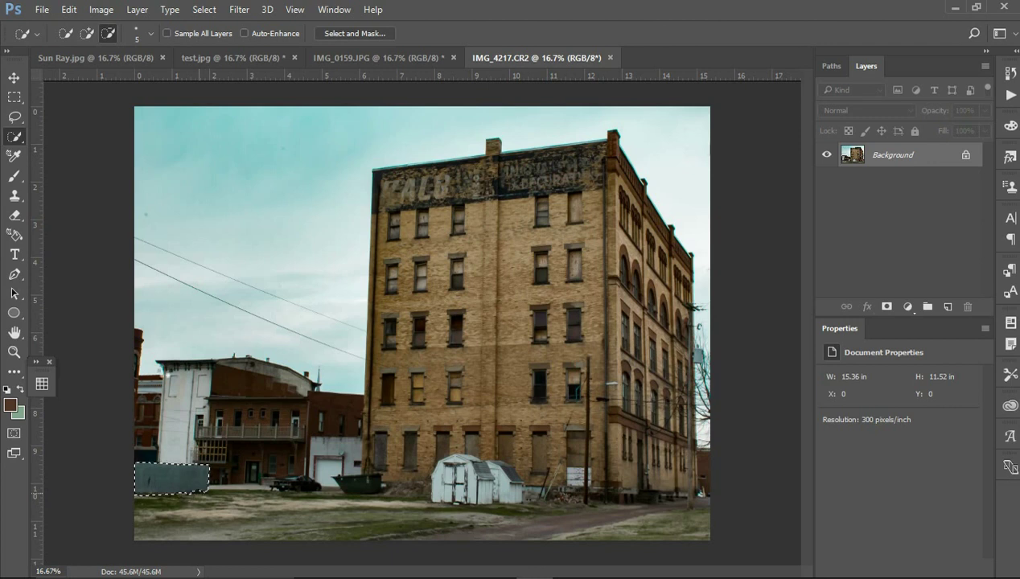
left_click(204, 9)
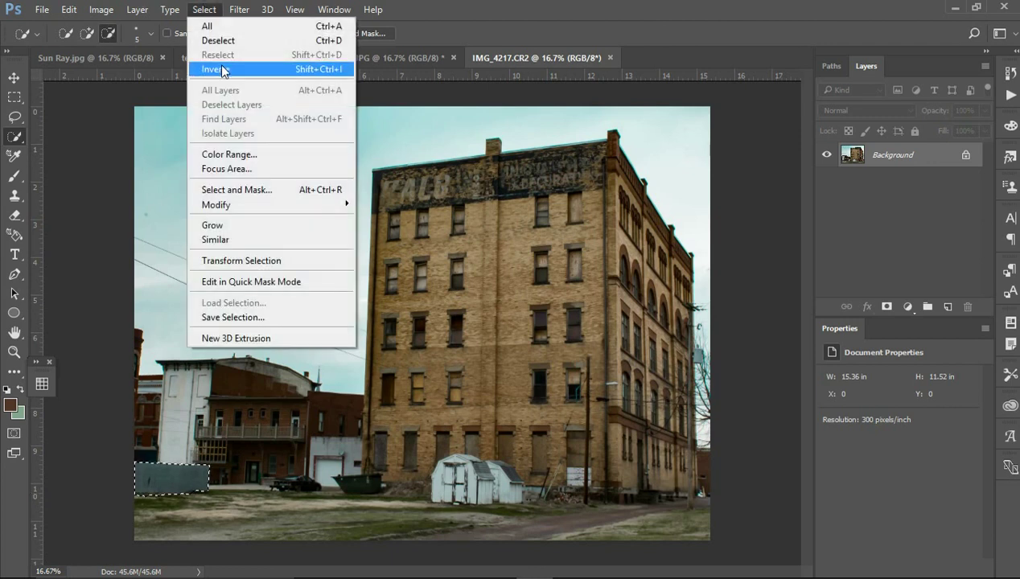
- Expand the selection by 15 px, then apply a Content-Aware fill at Normal mode and 100% opacity
mouse_move(216, 204)
left_click(151, 233)
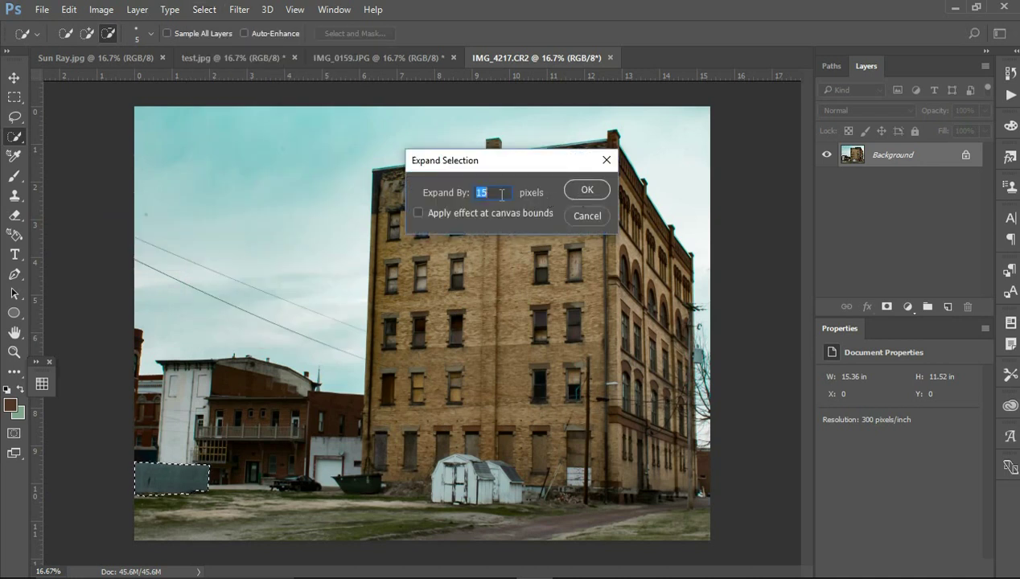
left_click(587, 190)
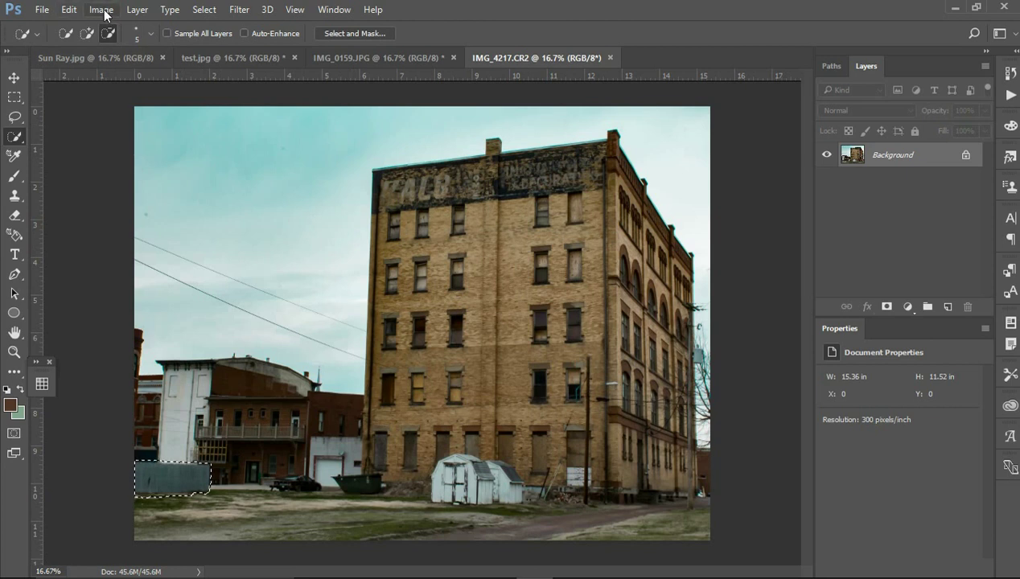
left_click(69, 10)
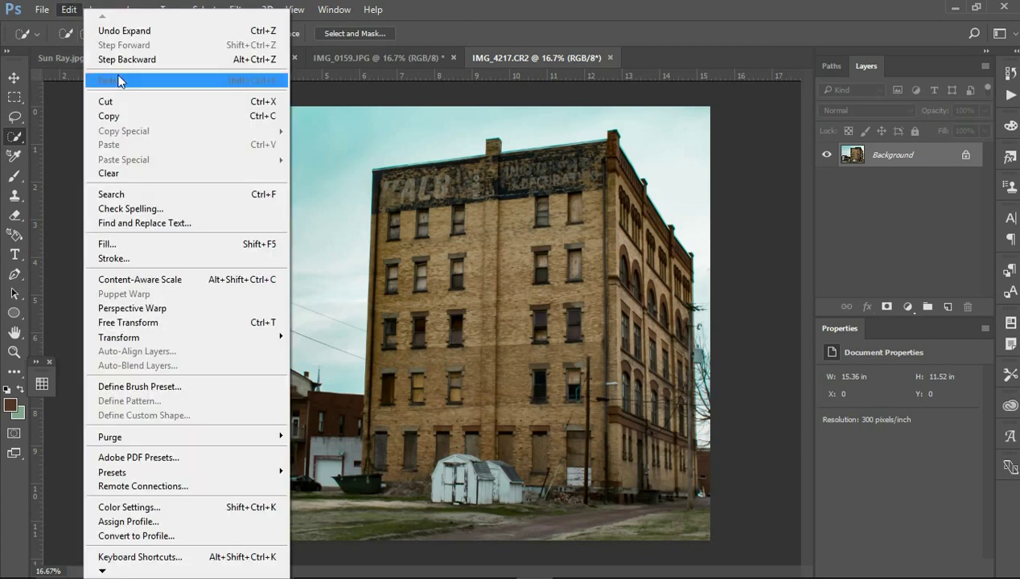
left_click(117, 245)
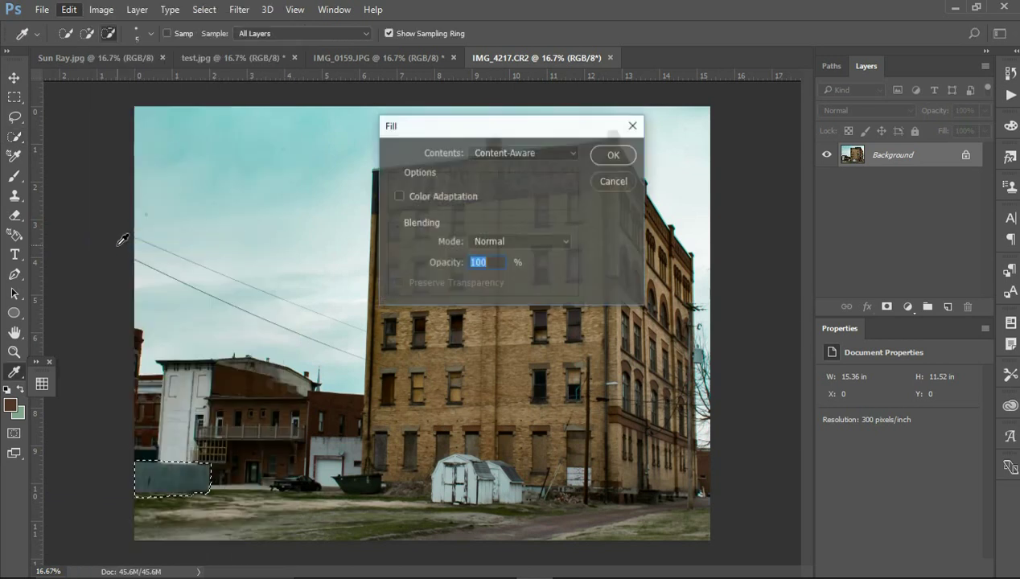
left_click(512, 152)
left_click(512, 210)
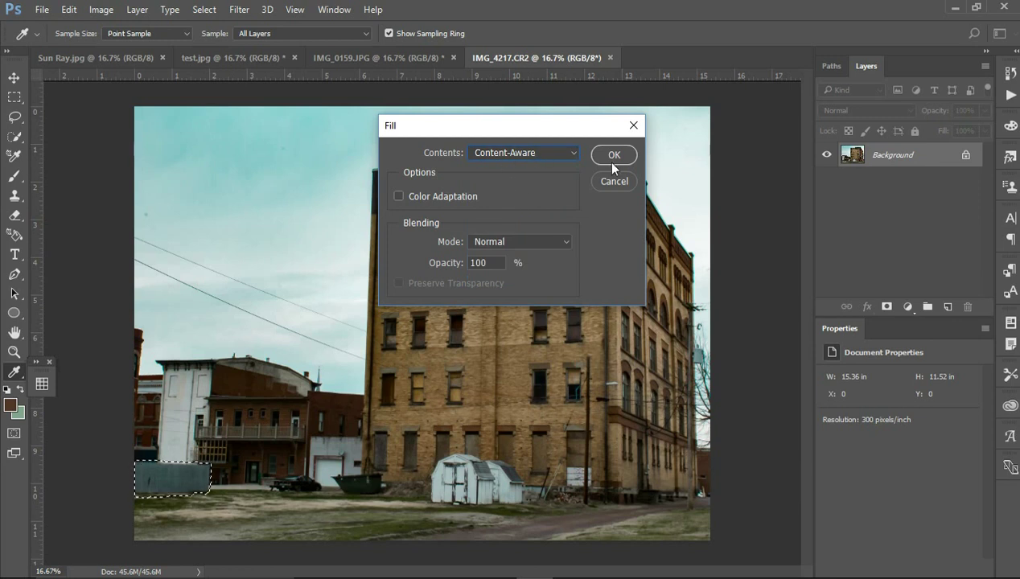
left_click(499, 239)
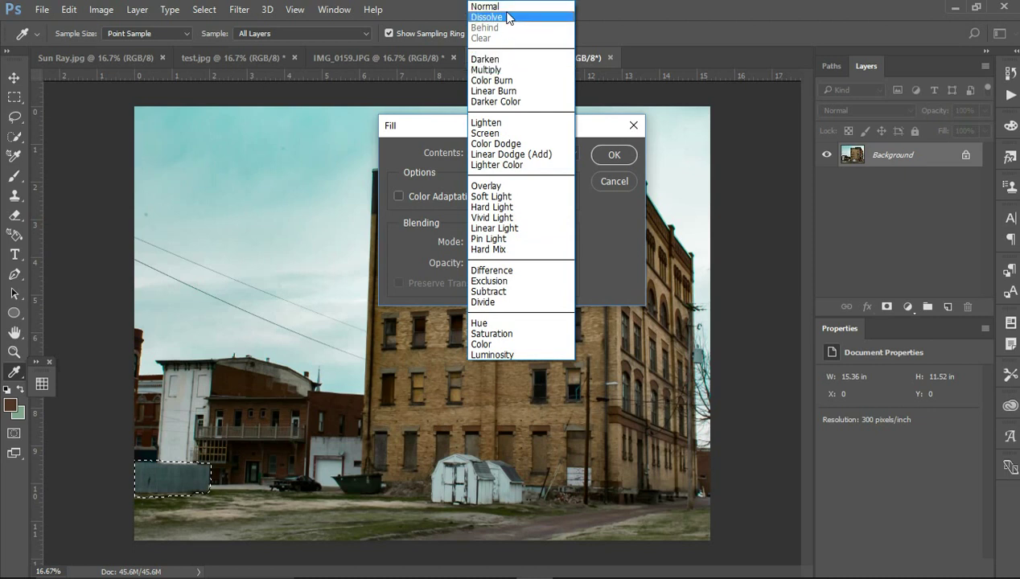
left_click(507, 8)
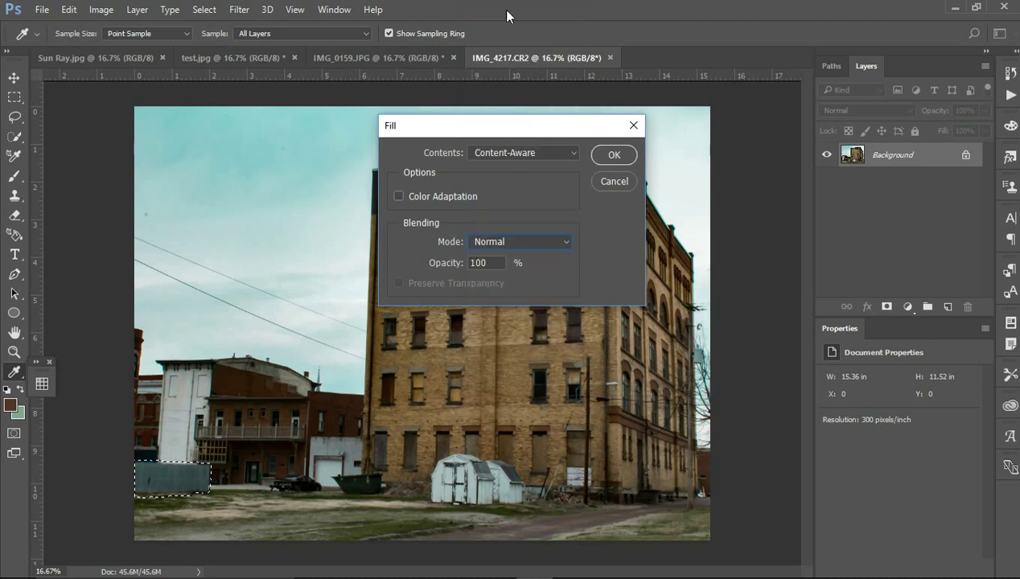
left_click(605, 156)
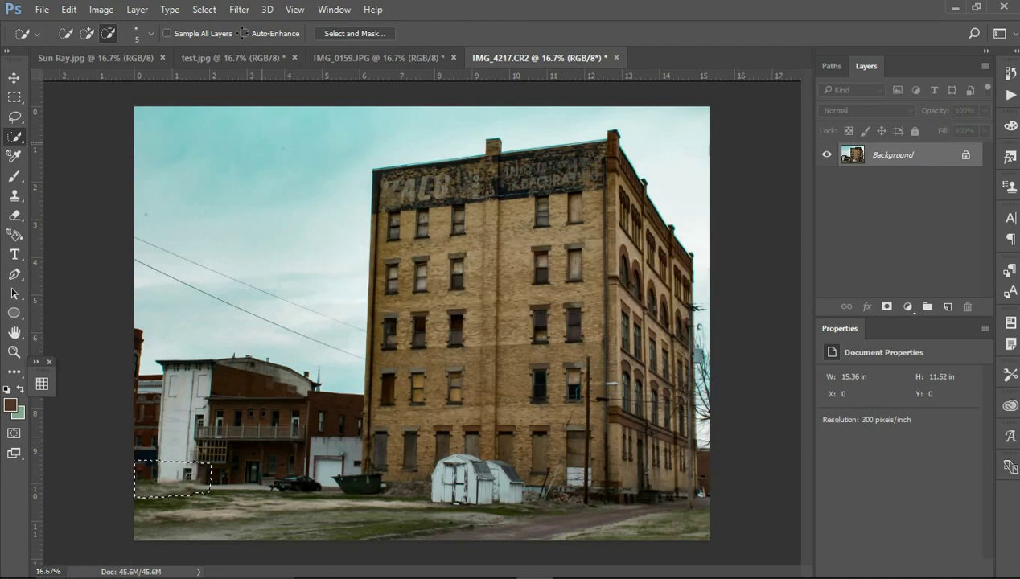
- Deselect, then Quick Select the dark car near the lower-left foreground
left_click(218, 9)
left_click(201, 39)
left_click_drag(295, 476, 303, 483)
left_click(86, 33)
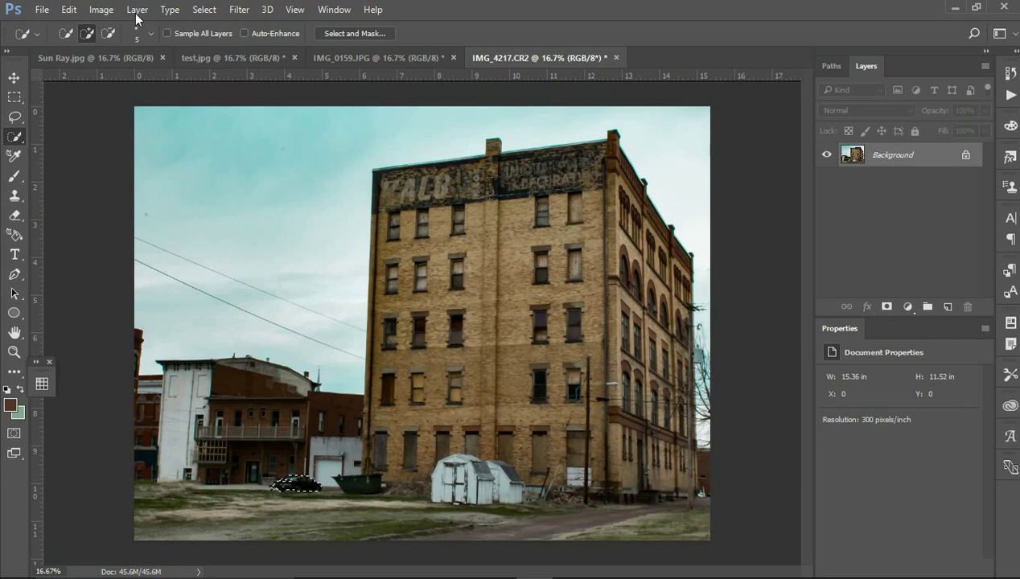
- Expand the car selection by 15 px and Content-Aware fill it
left_click(204, 9)
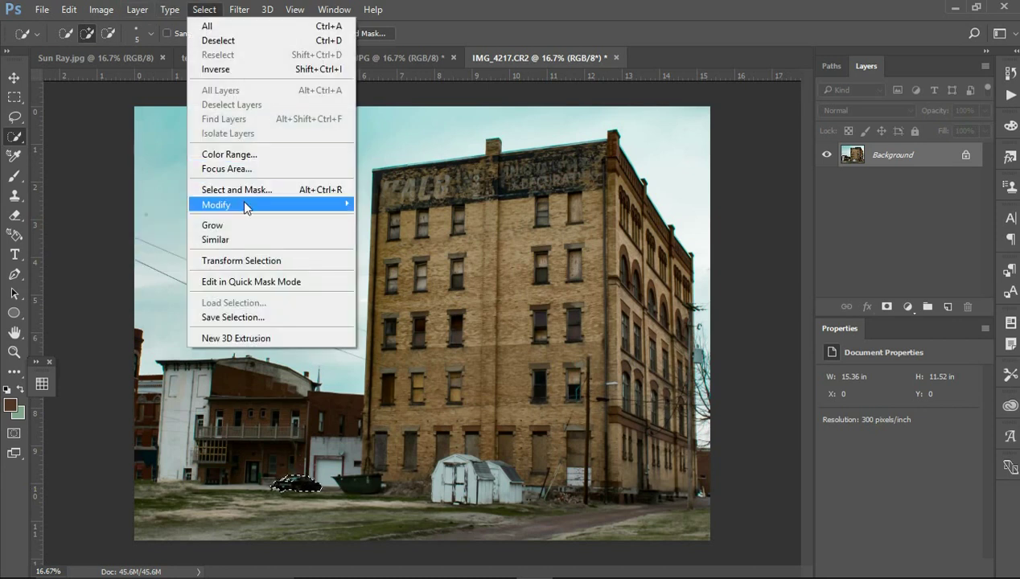
mouse_move(241, 204)
left_click(103, 230)
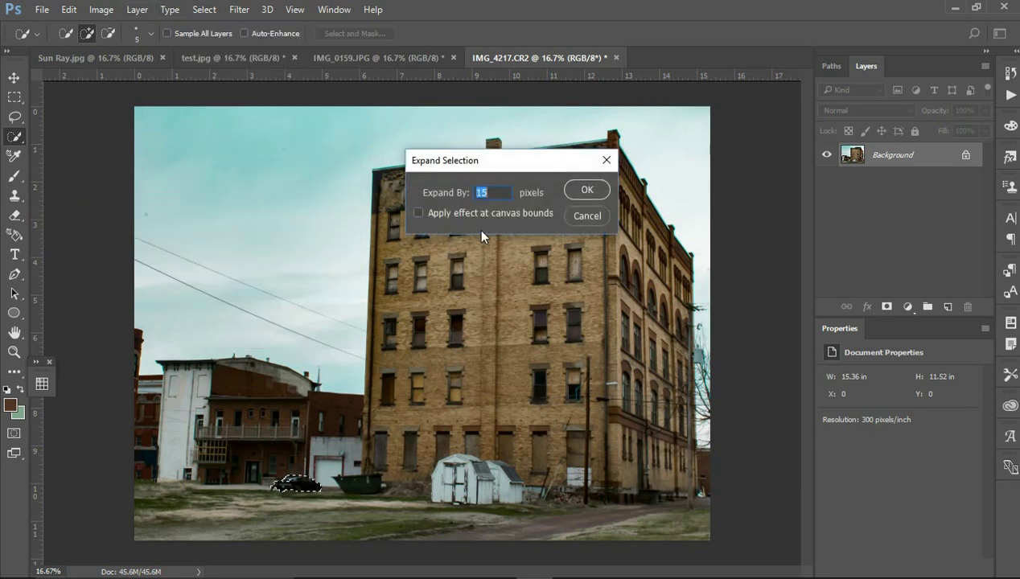
left_click(586, 191)
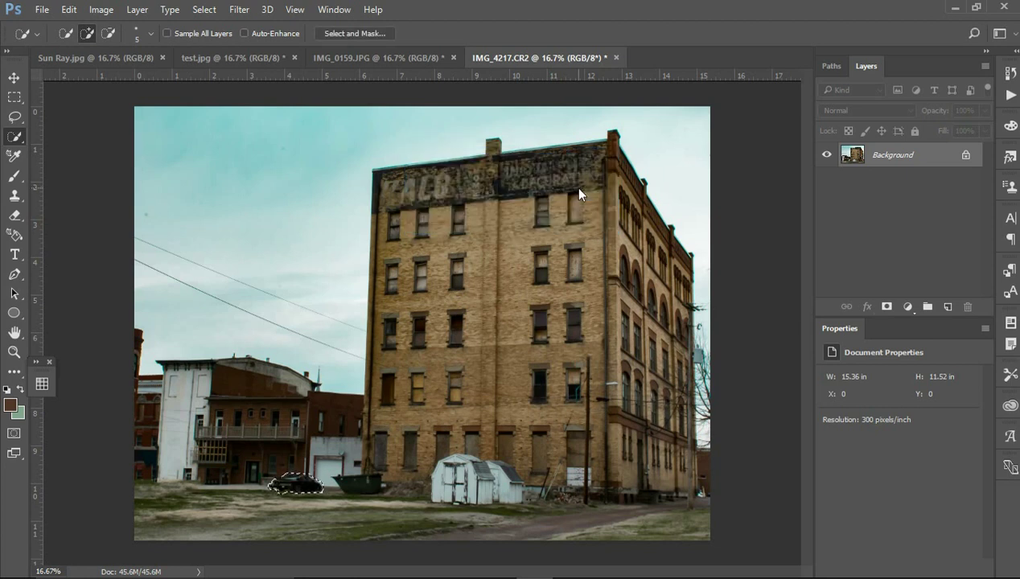
left_click(69, 10)
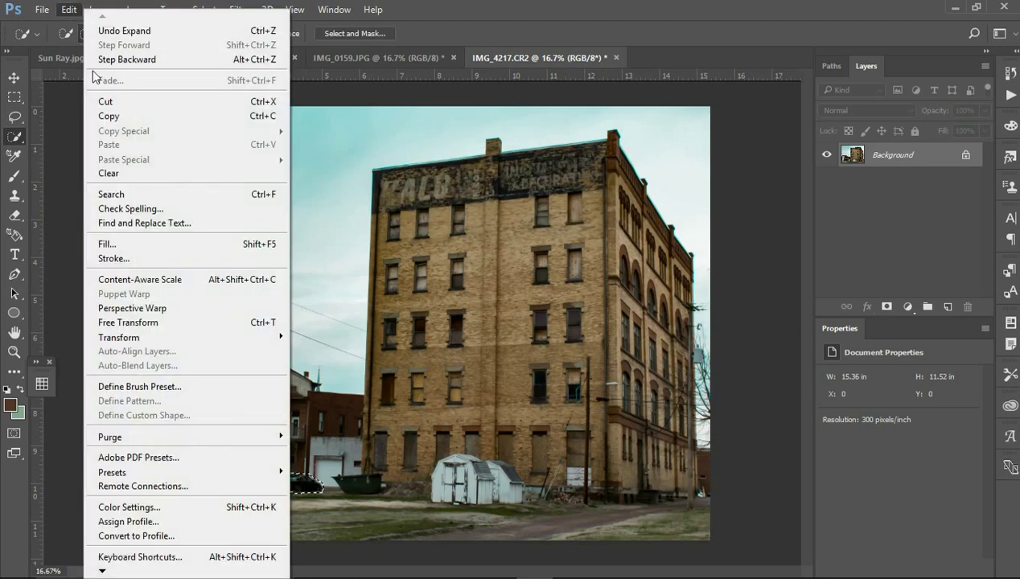
left_click(120, 243)
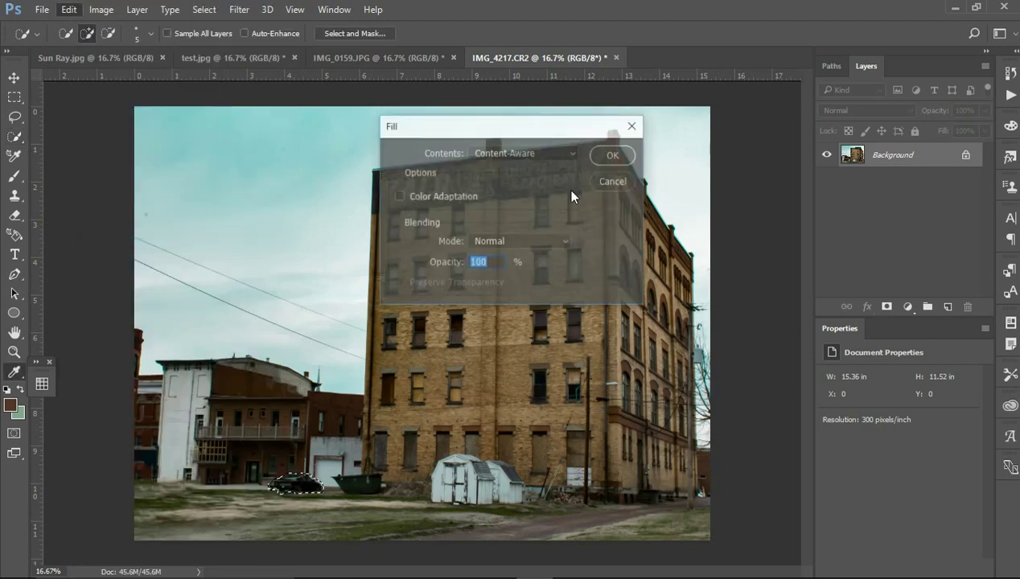
left_click(614, 155)
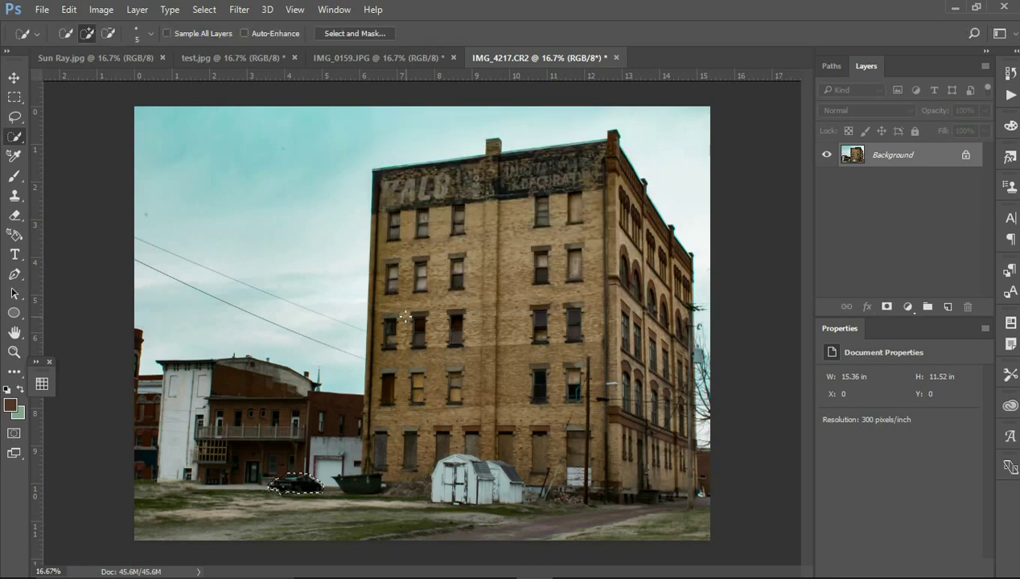
left_click(202, 9)
- Grow the dumpster selection by 15 px and Content-Aware fill it with matching ground
left_click(216, 40)
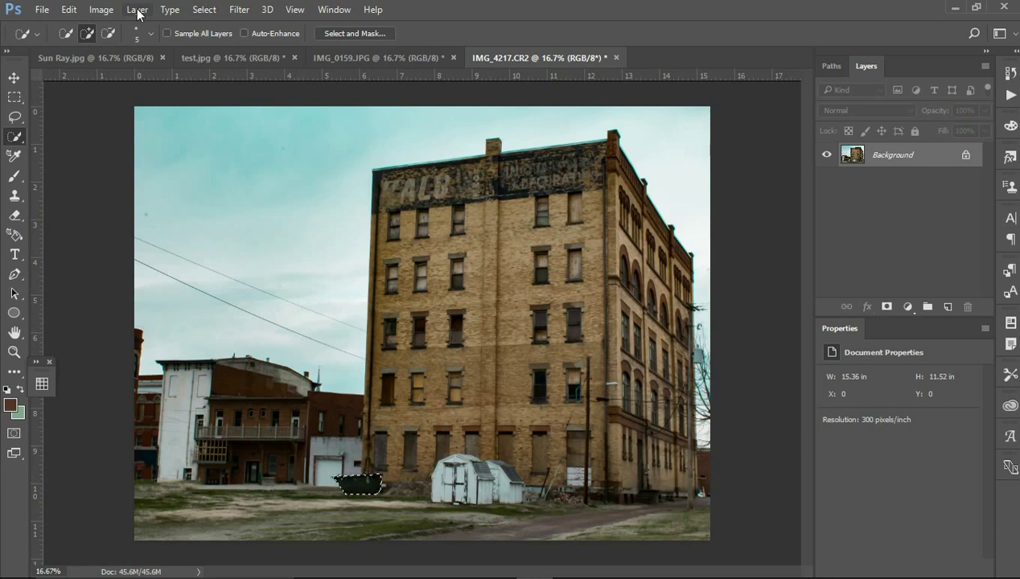
left_click(195, 9)
mouse_move(216, 205)
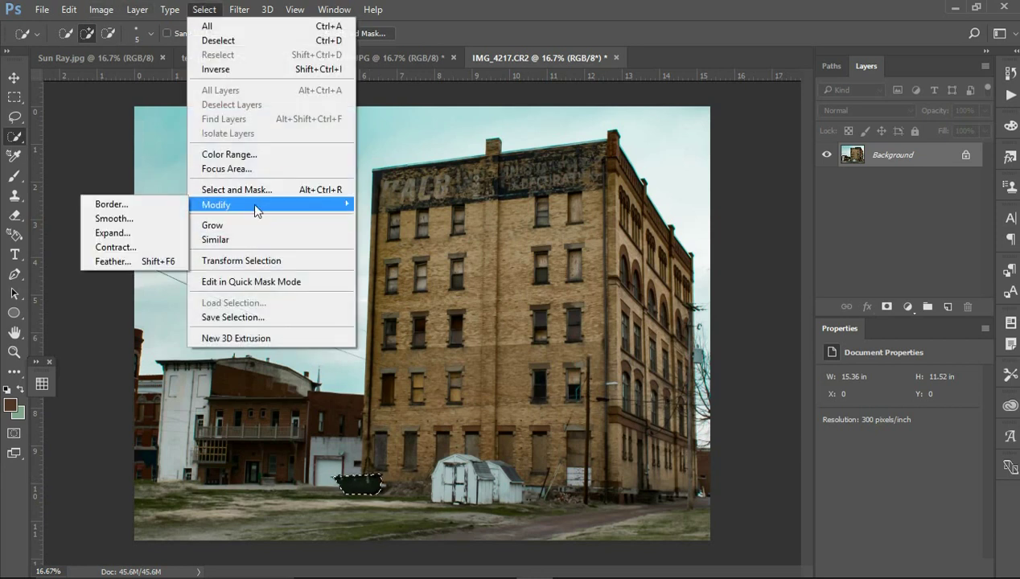
left_click(175, 233)
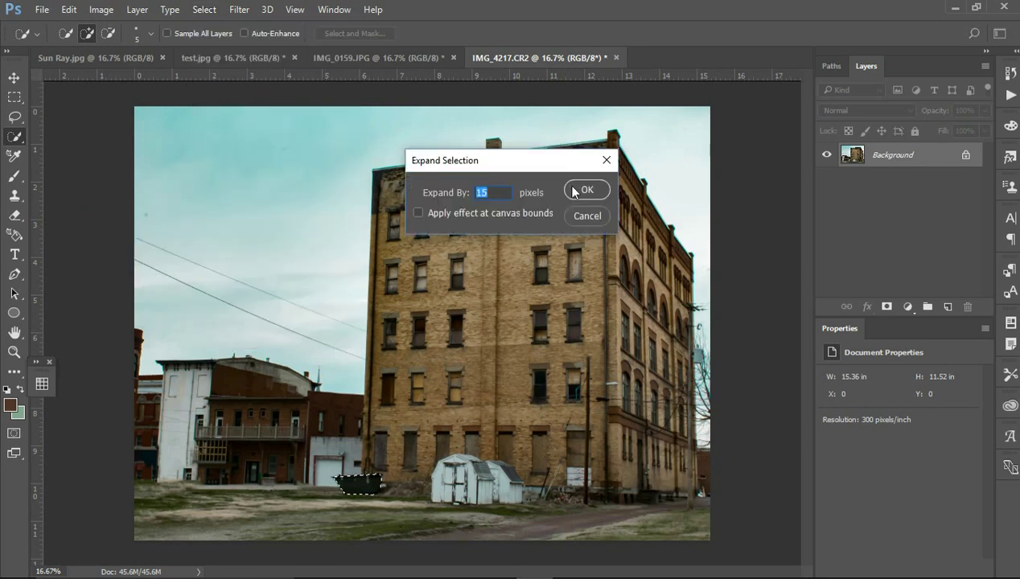
left_click(581, 188)
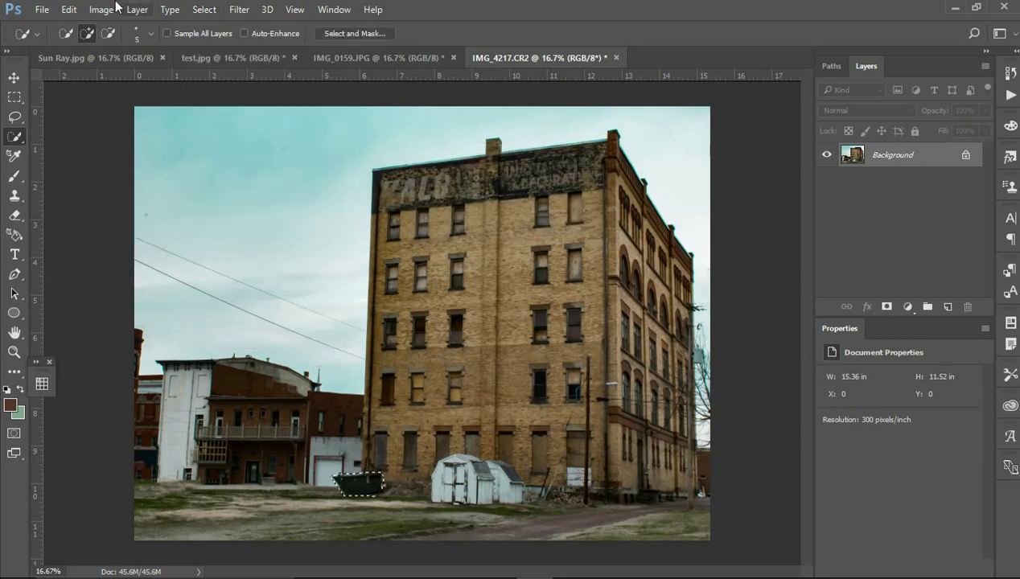
left_click(69, 10)
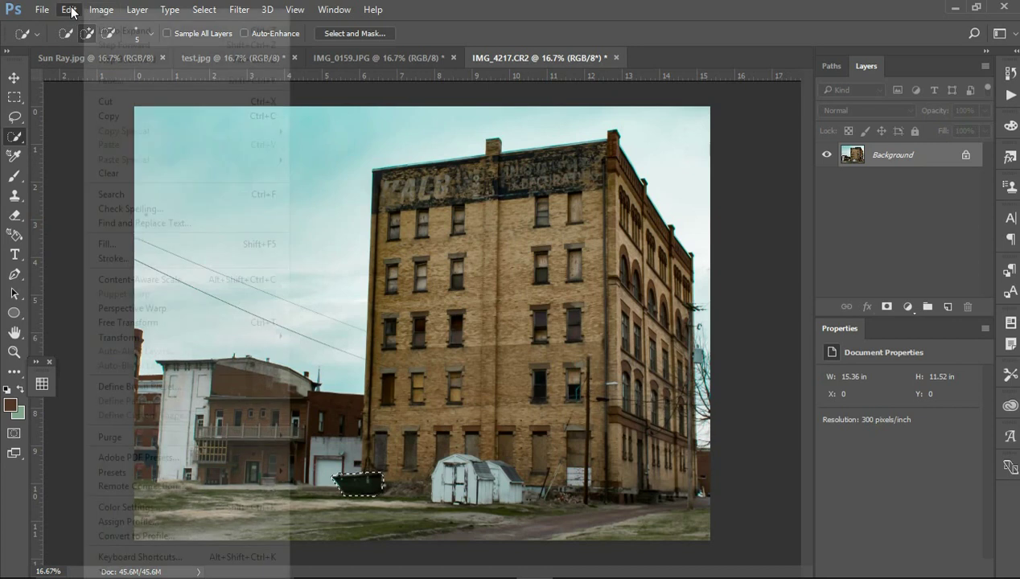
left_click(157, 244)
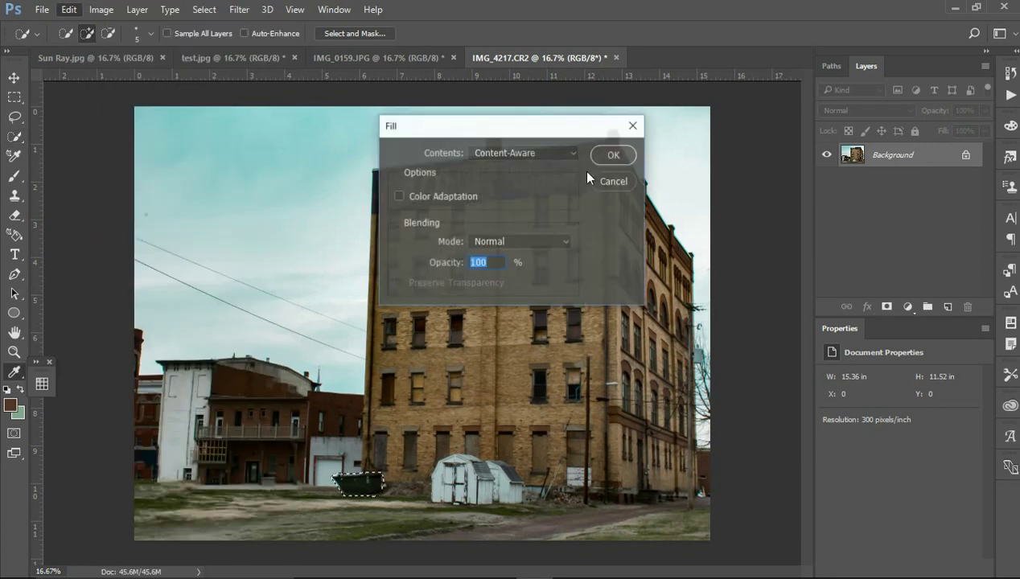
left_click(610, 155)
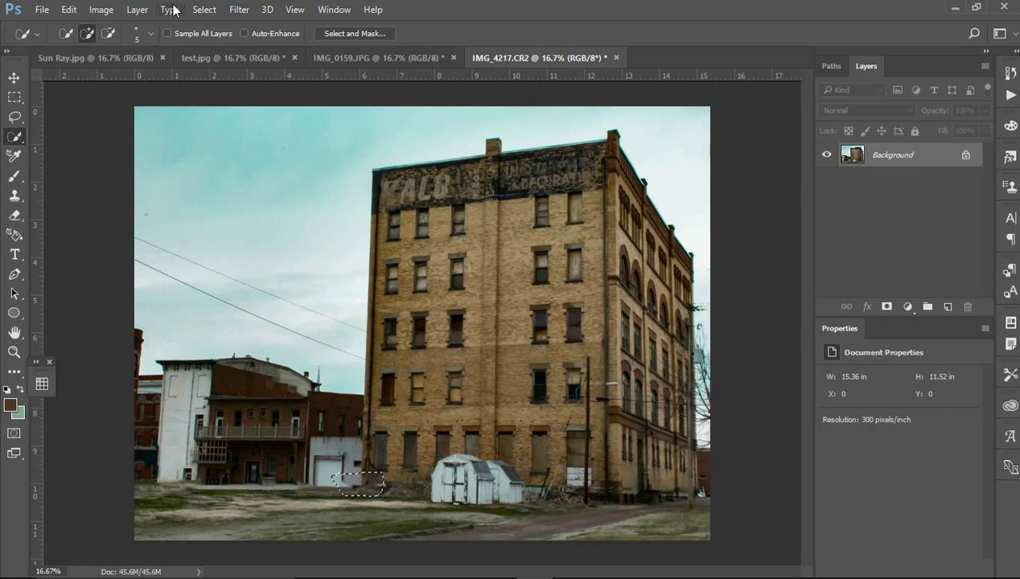
left_click(204, 9)
- Deselect, then Quick Select the white shed, adding its right side
left_click(258, 44)
left_click_drag(463, 457, 492, 472)
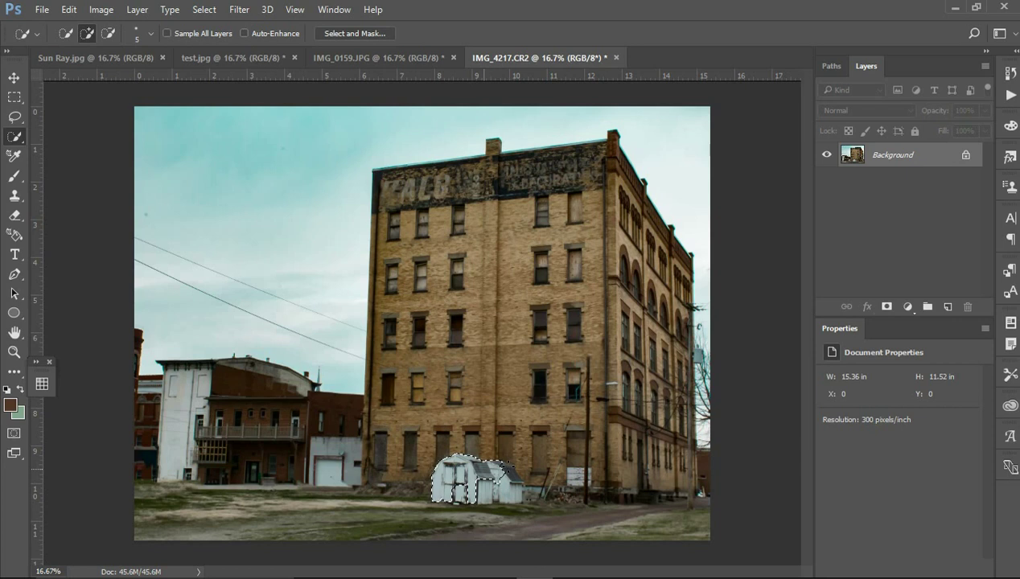
left_click_drag(499, 476, 514, 478)
- Expand the shed selection by 15 px and fill it with Content-Aware
left_click(204, 9)
mouse_move(216, 204)
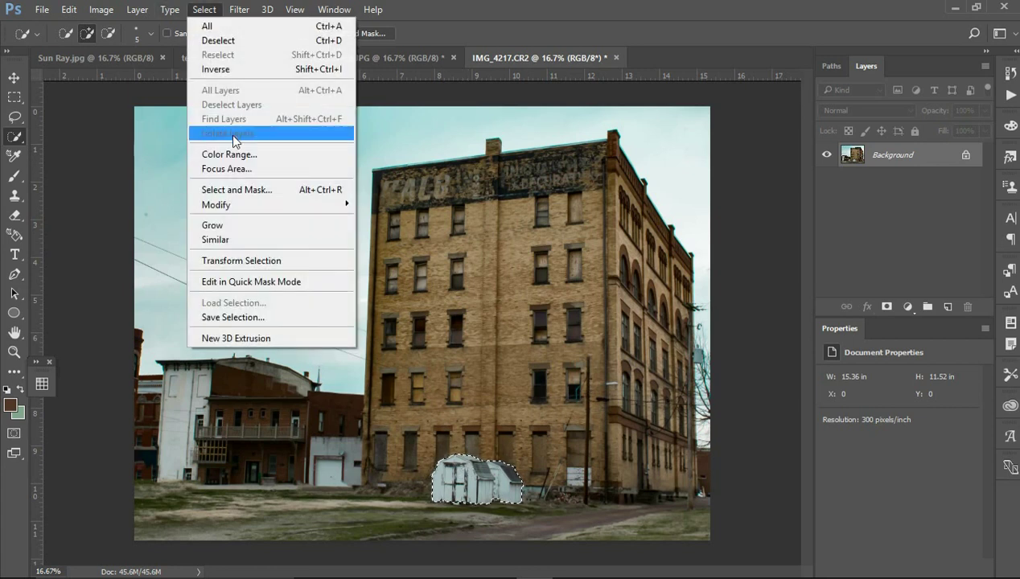
left_click(153, 232)
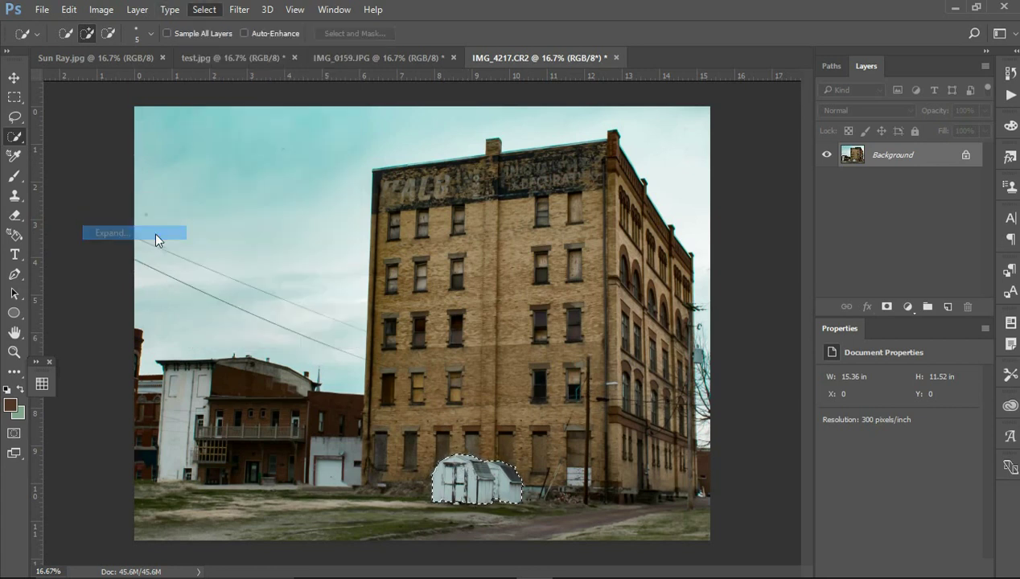
left_click(576, 196)
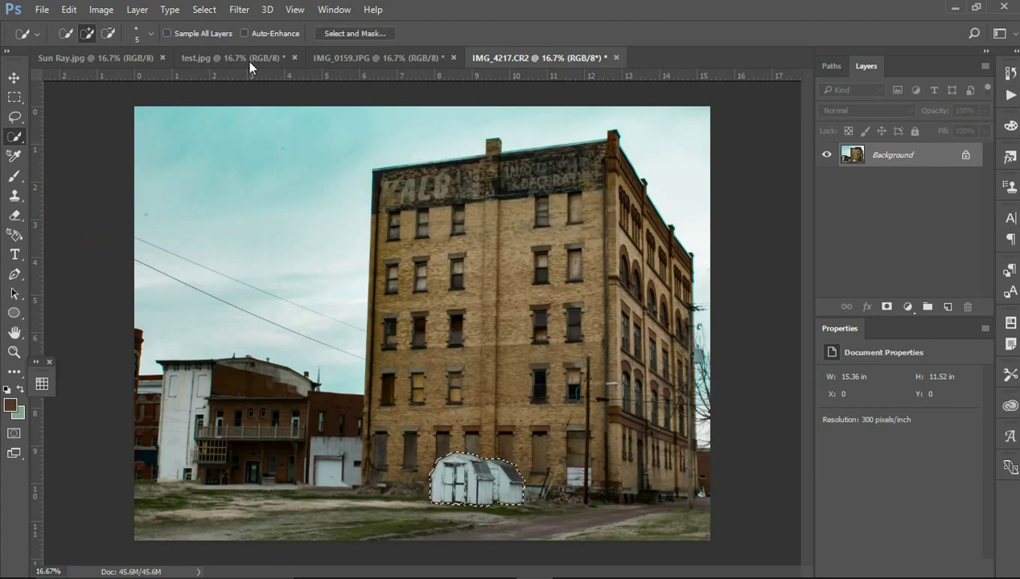
left_click(70, 9)
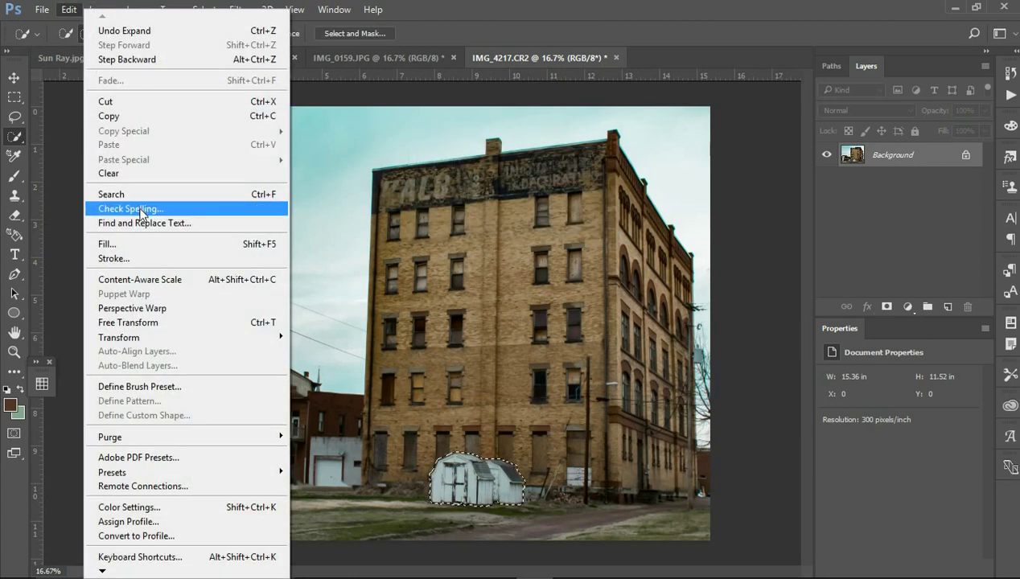
left_click(134, 244)
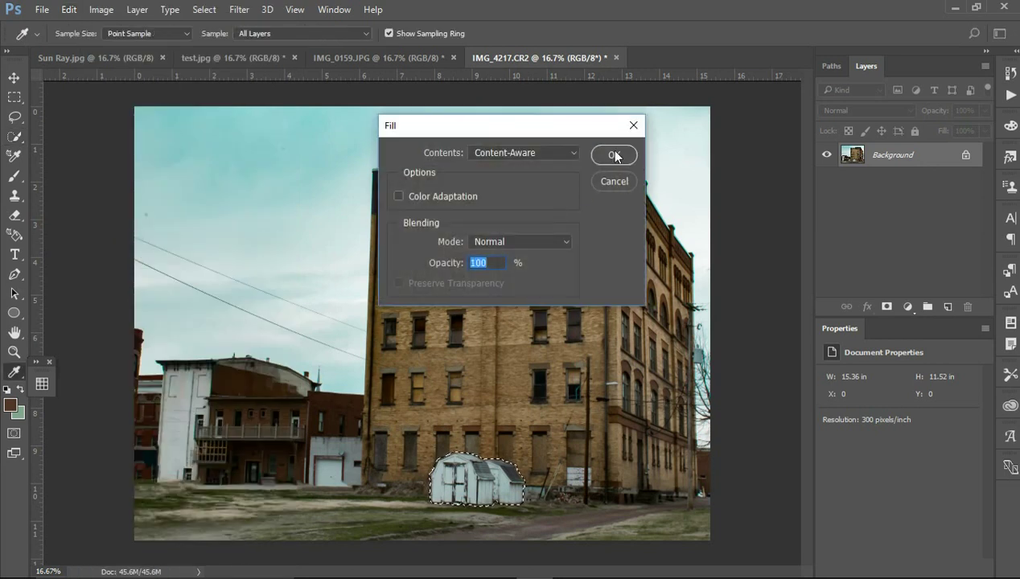
left_click(614, 155)
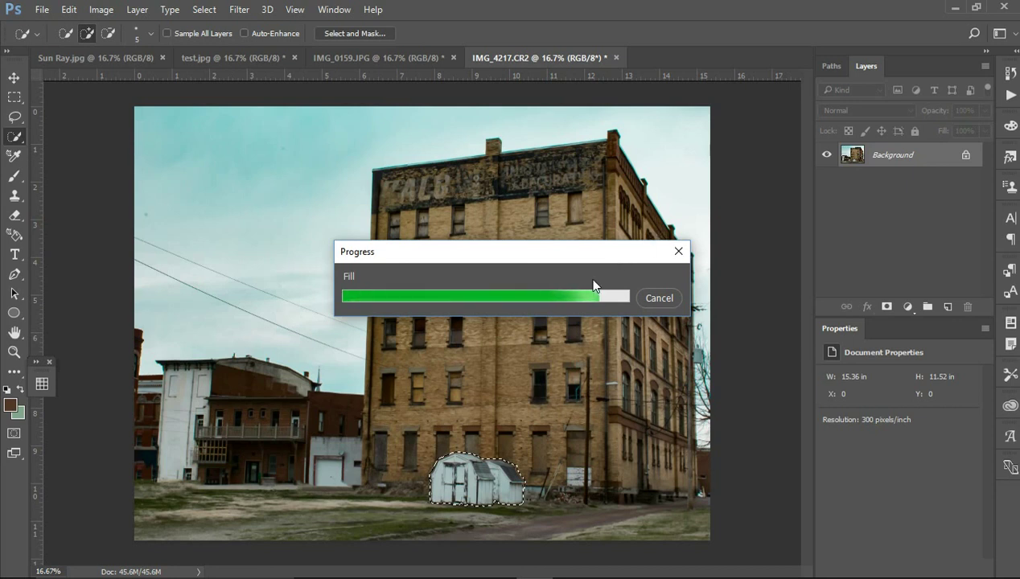
- Deselect, then Quick Select the bare tree strip along the photo's right edge
left_click(239, 12)
mouse_move(205, 9)
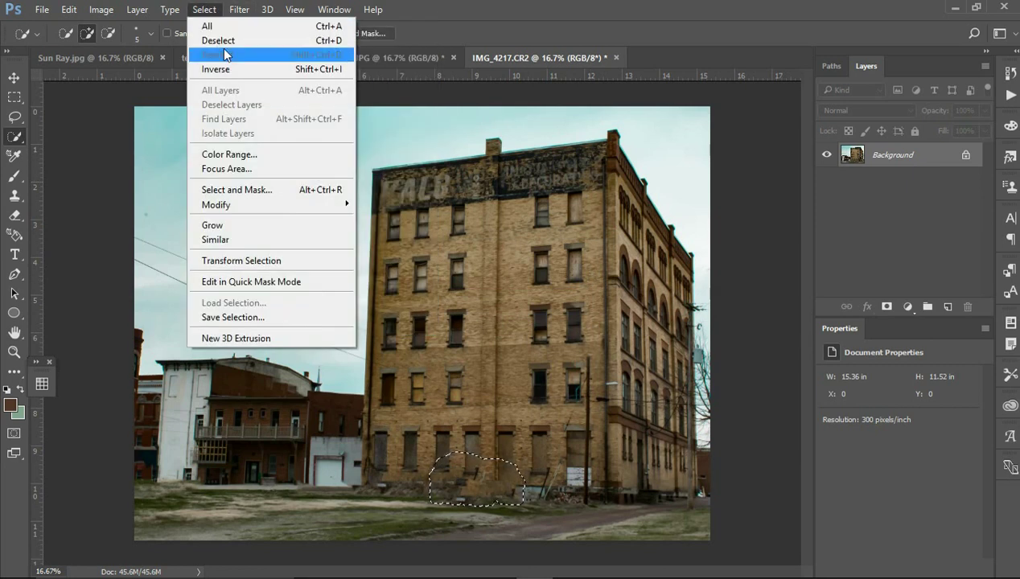
left_click(224, 40)
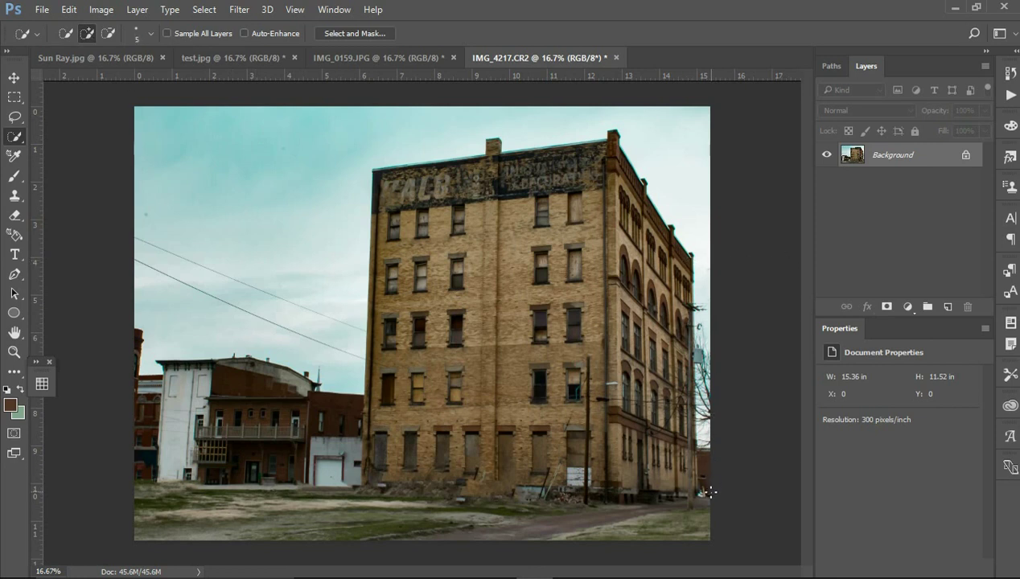
left_click_drag(698, 441, 698, 338)
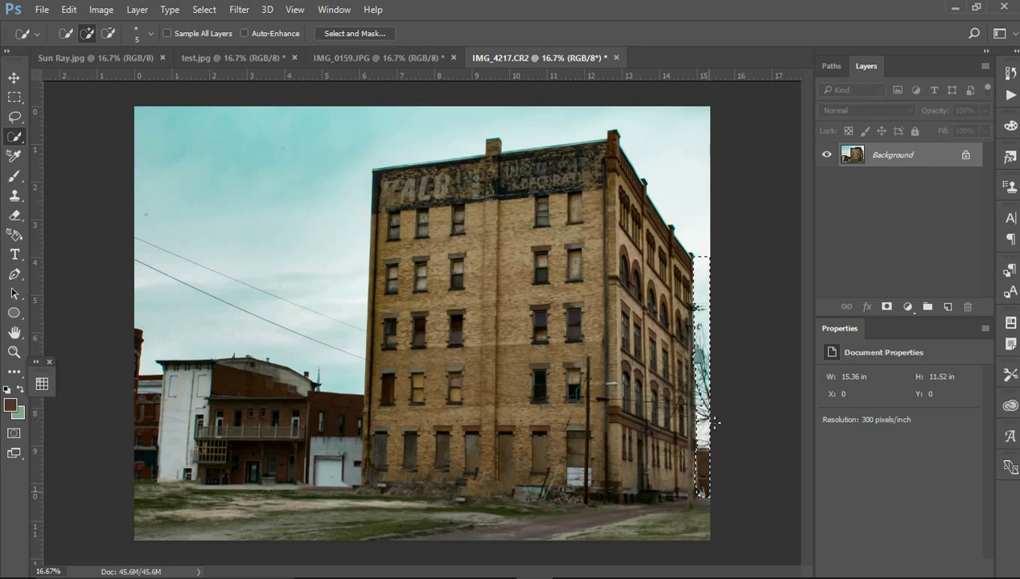
- Expand the right-edge selection by 15 px and Content-Aware fill it
left_click(202, 11)
mouse_move(216, 204)
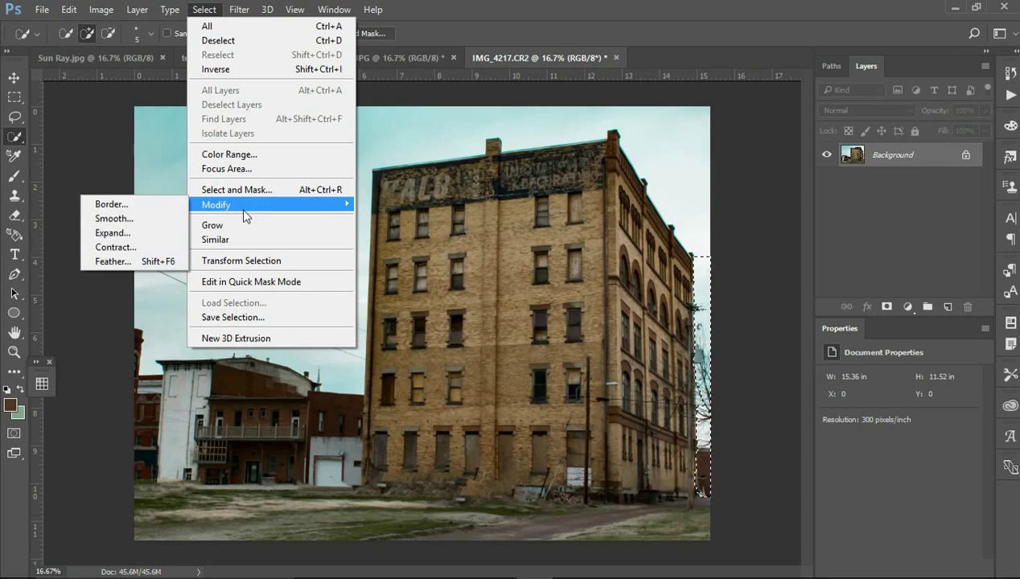
left_click(113, 233)
type("15")
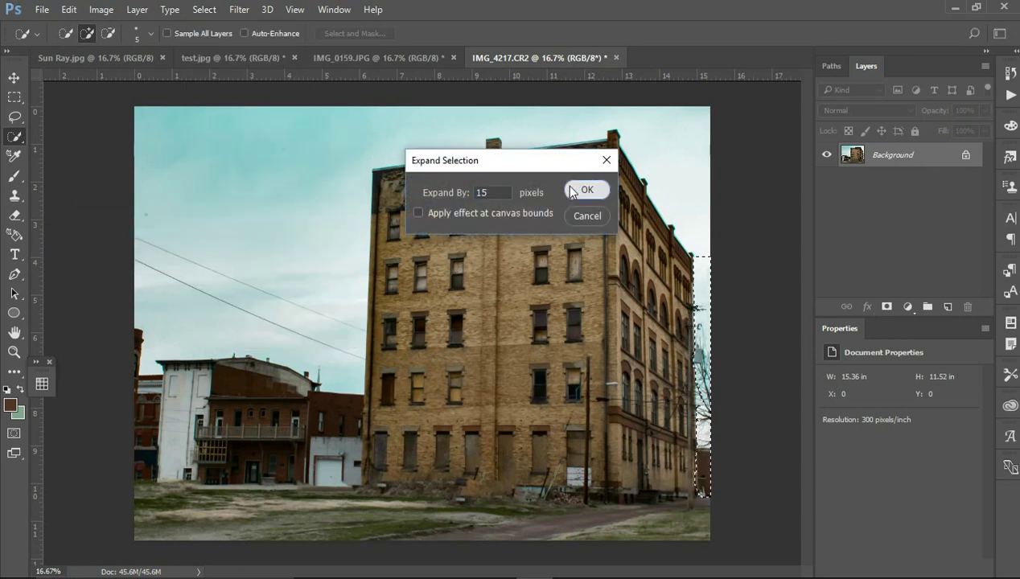
left_click(590, 193)
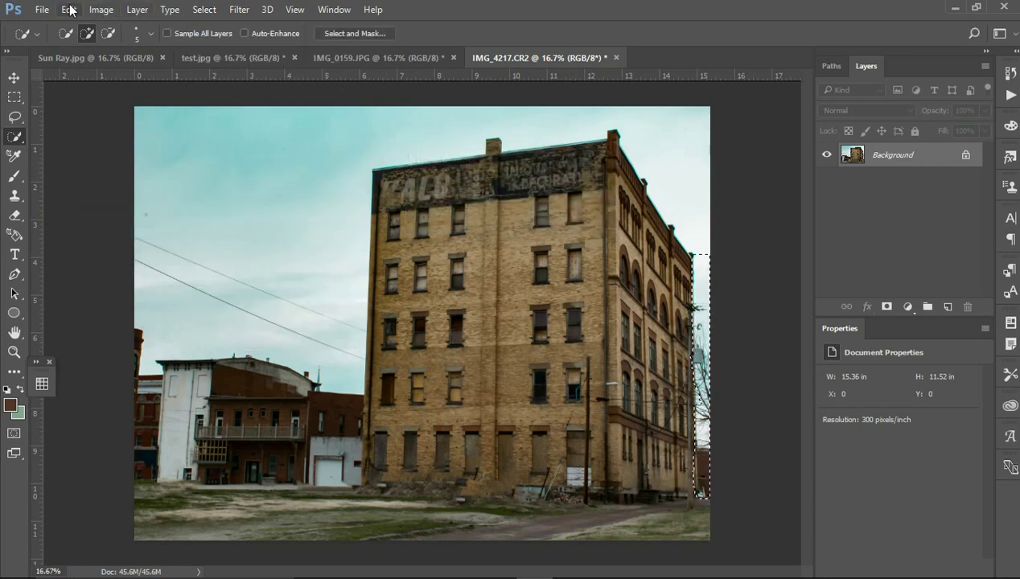
left_click(69, 10)
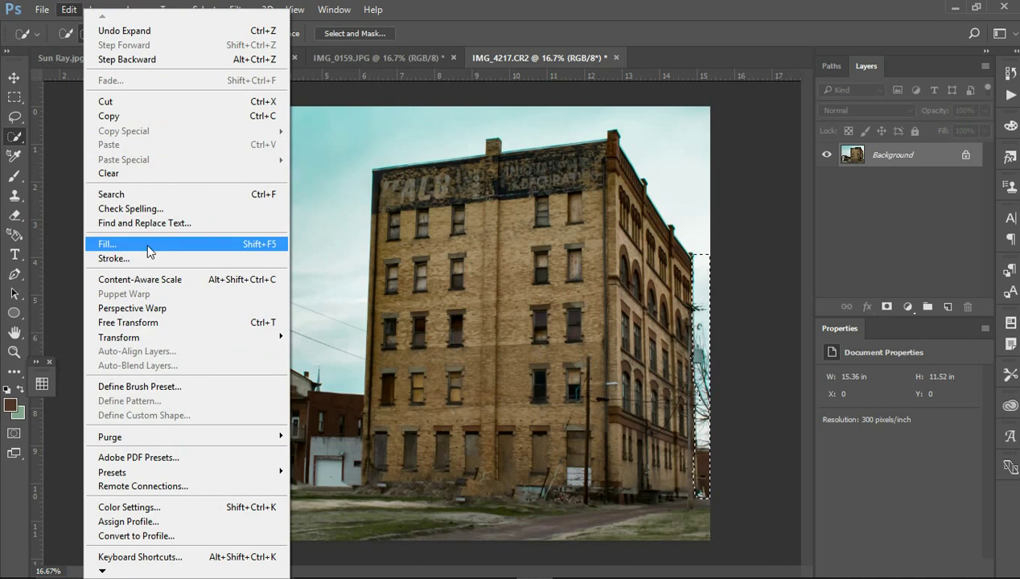
left_click(146, 243)
left_click(616, 156)
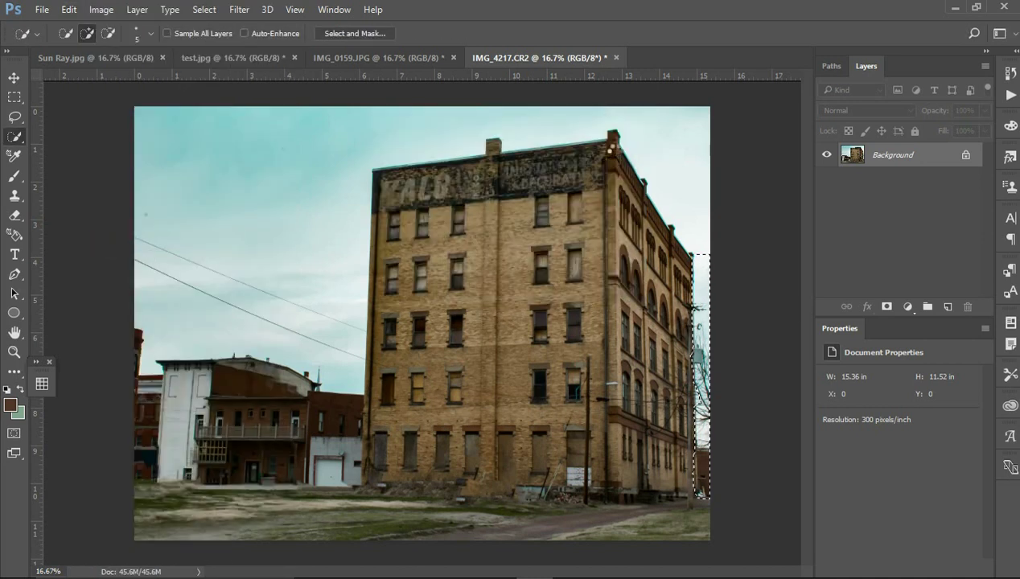